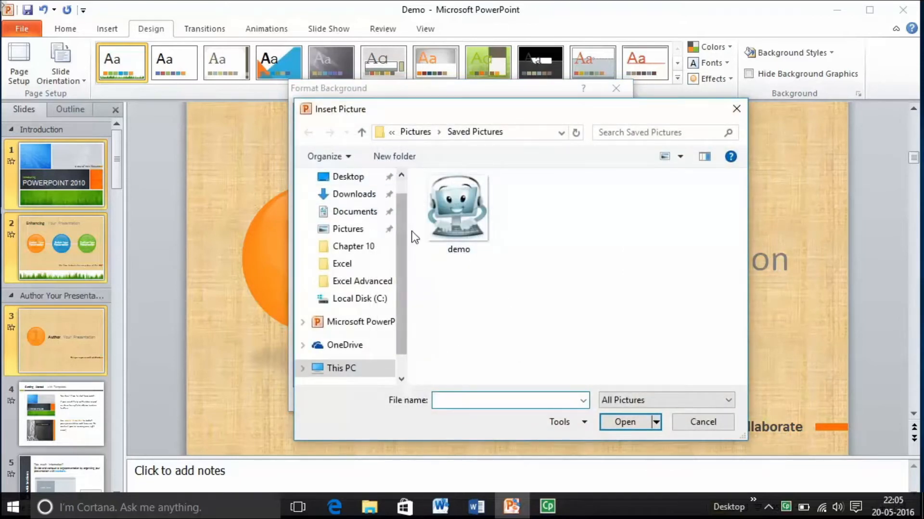
# - Fill the selected slides' background with the demo picture file, and replace it with the picture from the clipboard
pyautogui.doubleClick(467, 214)
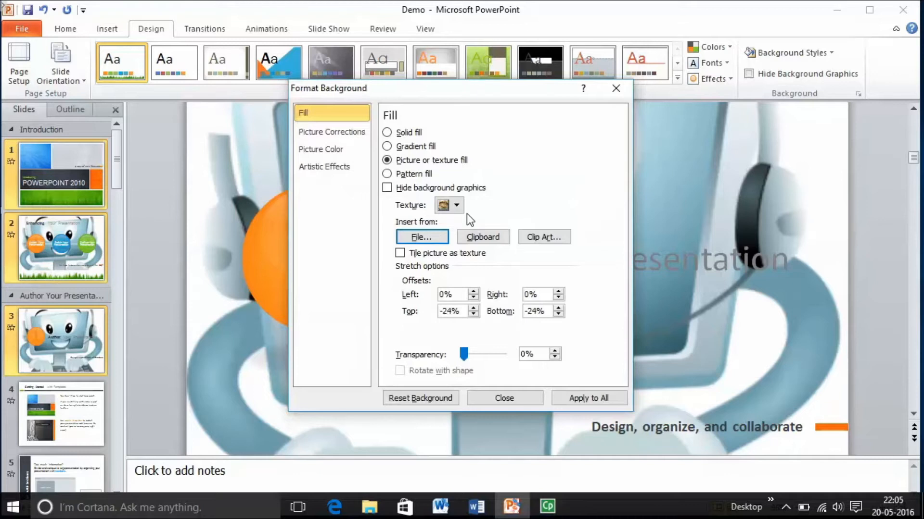
pyautogui.click(489, 239)
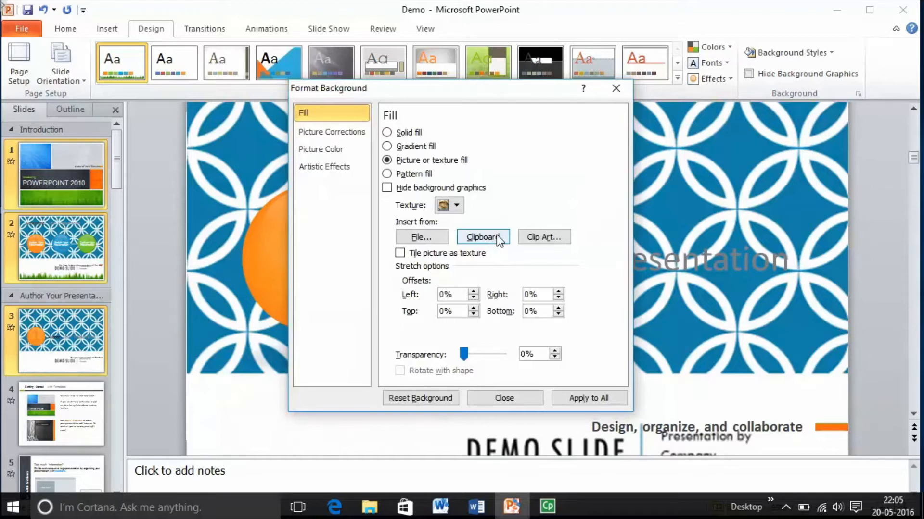
# - Use the yellow school bus clip art as the background picture and apply it to all slides
pyautogui.click(546, 237)
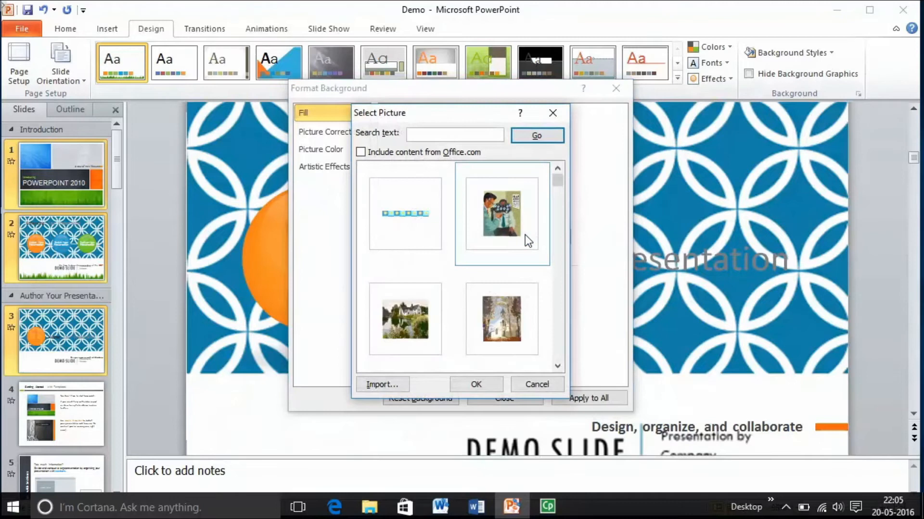
pyautogui.scroll(-1, 456, 208)
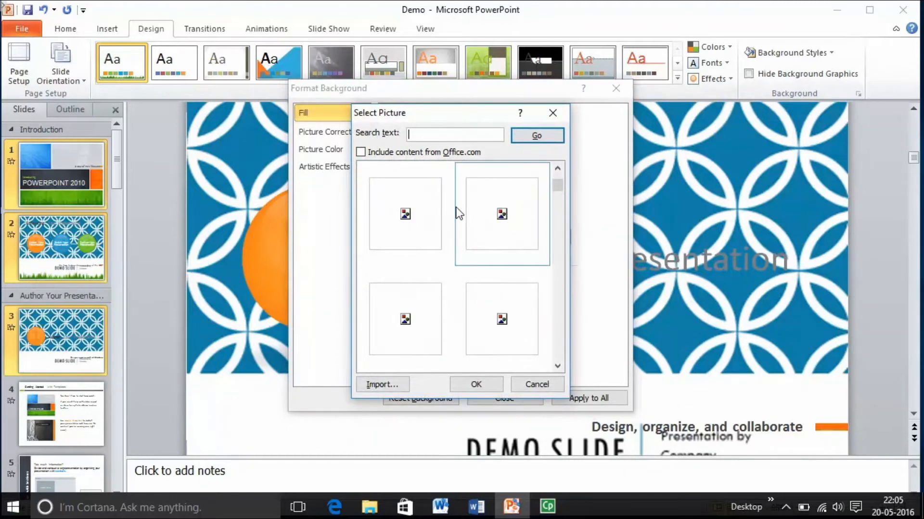
pyautogui.scroll(2, 456, 207)
pyautogui.scroll(-2, 498, 305)
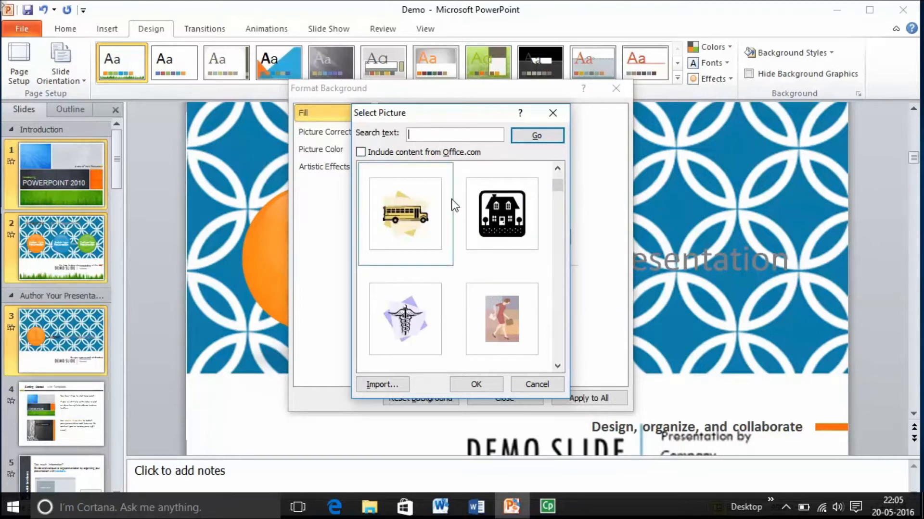
pyautogui.click(434, 228)
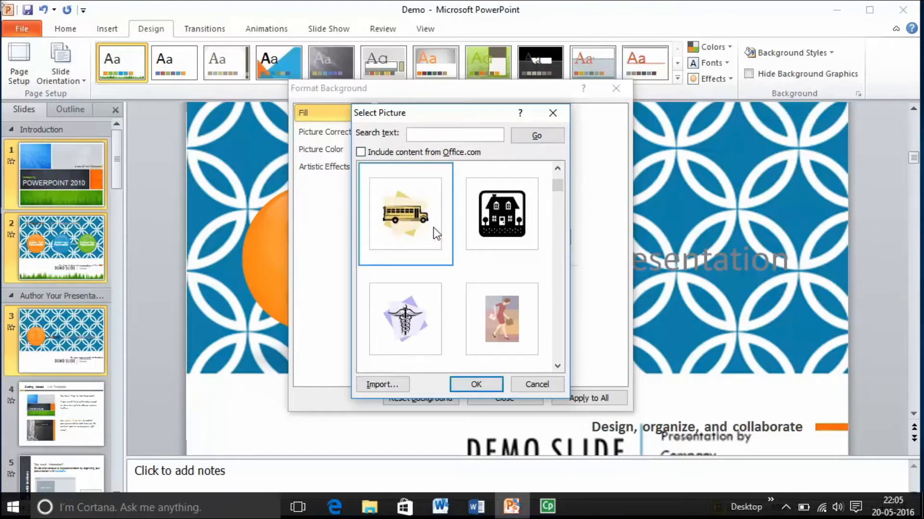
pyautogui.click(476, 385)
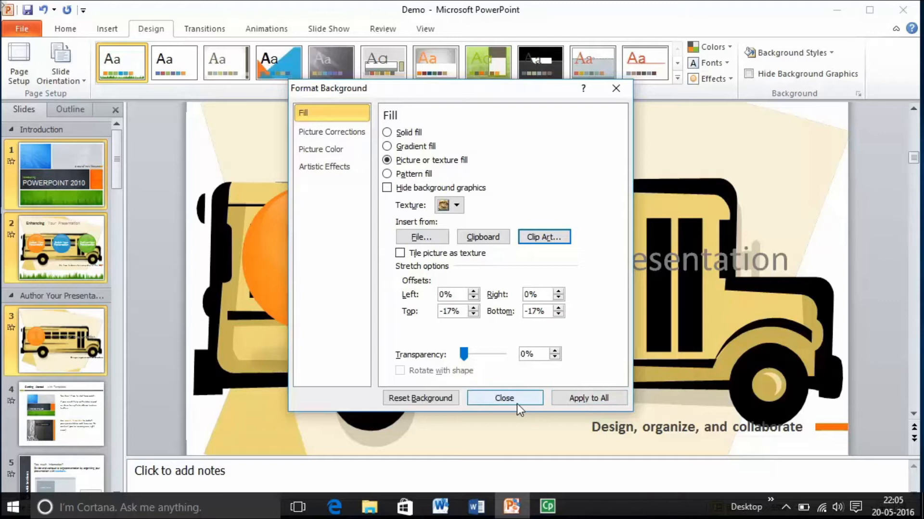
pyautogui.click(569, 397)
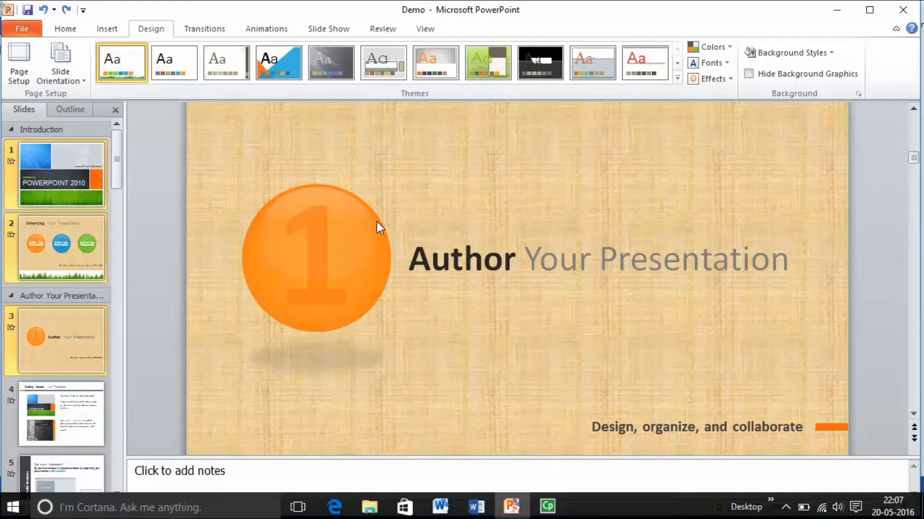
# - Select slides 1 to 4 and choose a light yellow-green standard colour as their solid background fill
pyautogui.click(31, 177)
pyautogui.keyDown('shift'); pyautogui.click(48, 226); pyautogui.keyUp('shift')
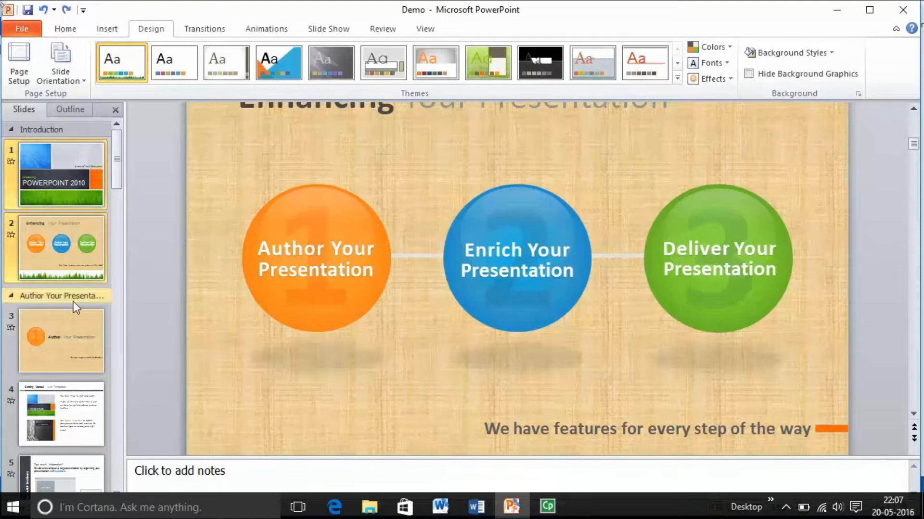
pyautogui.keyDown('shift'); pyautogui.click(59, 317); pyautogui.keyUp('shift')
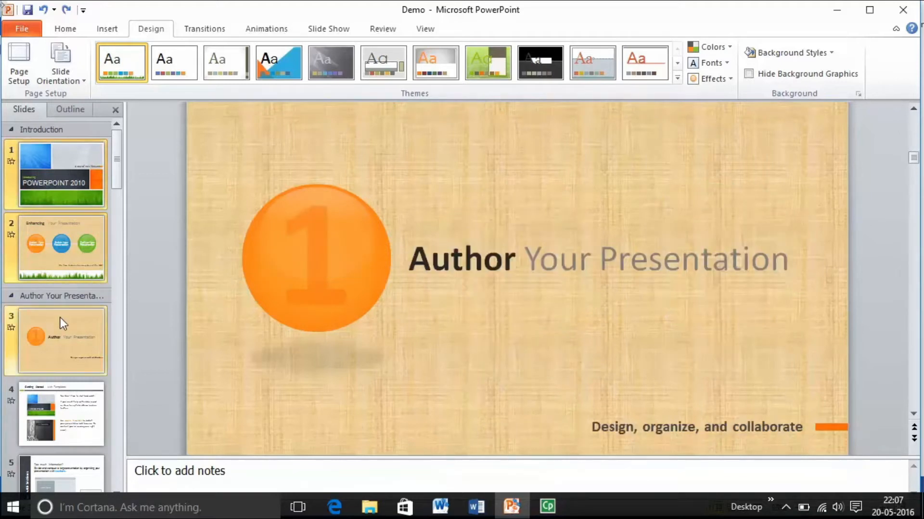
pyautogui.keyDown('shift'); pyautogui.click(37, 403); pyautogui.keyUp('shift')
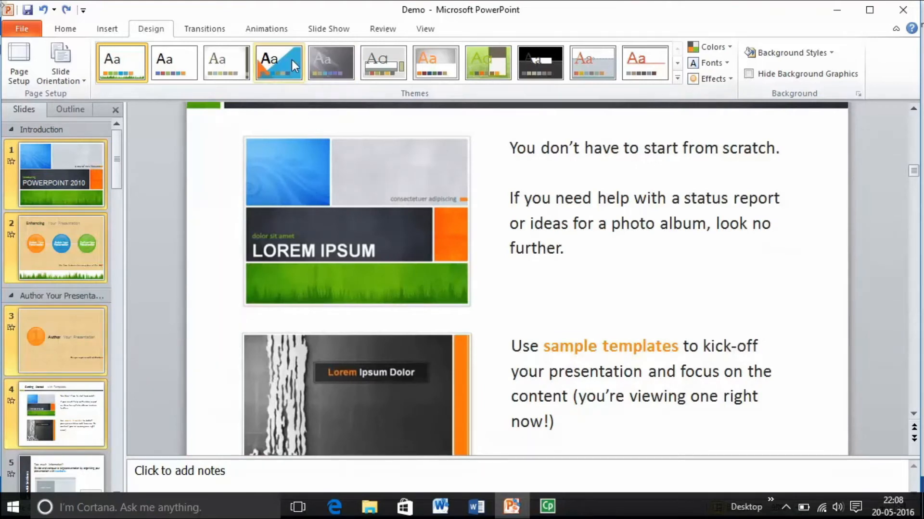
pyautogui.click(801, 51)
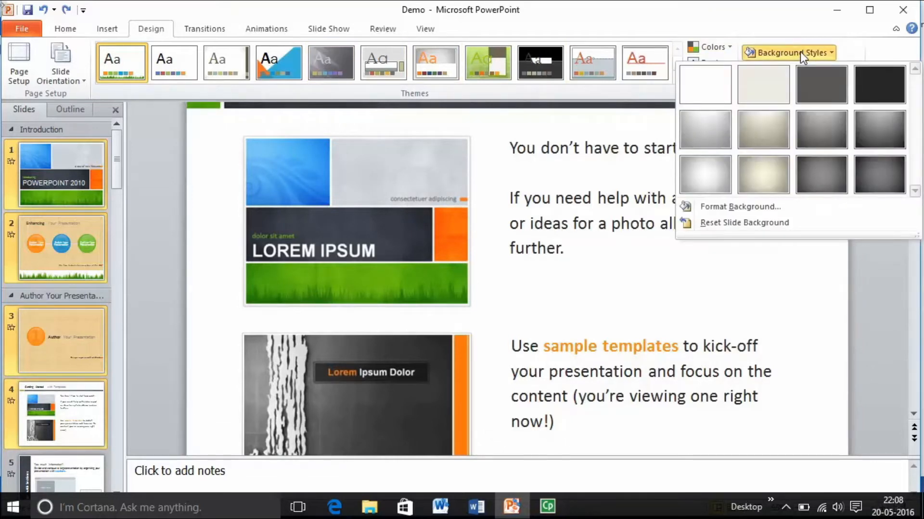
pyautogui.click(760, 208)
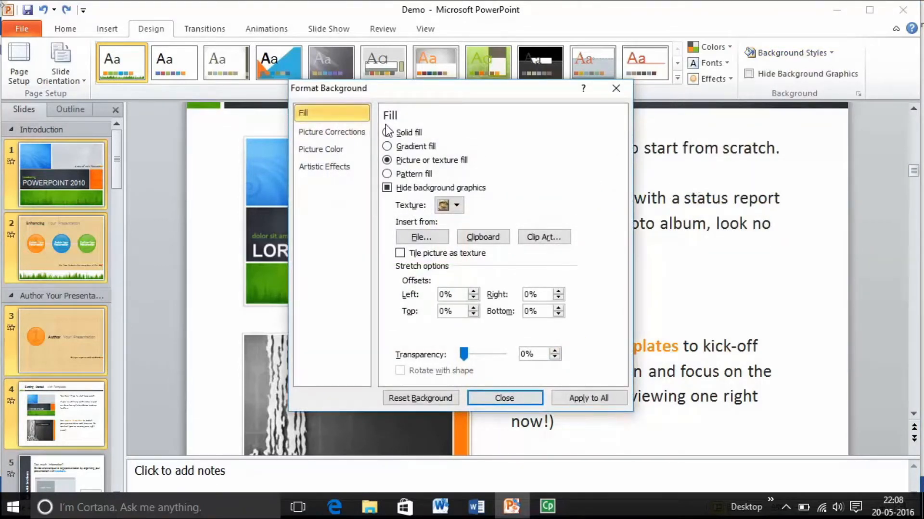
pyautogui.click(418, 134)
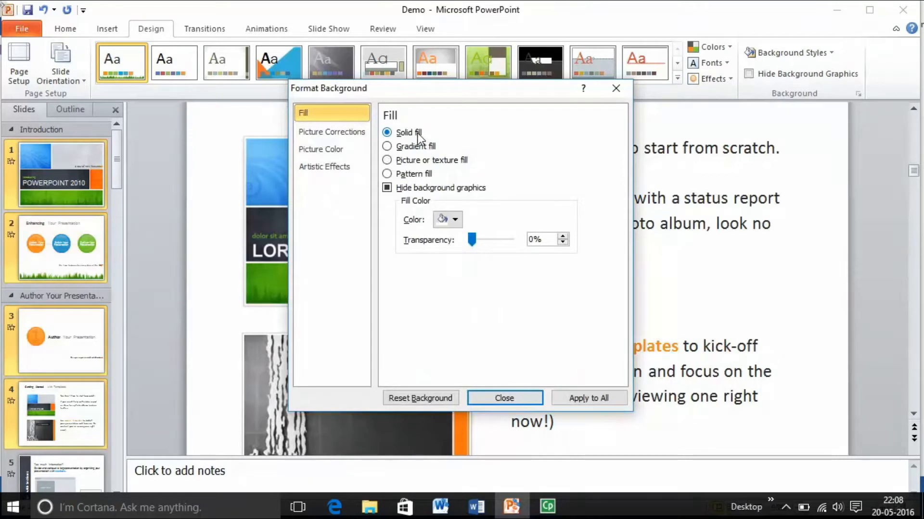
pyautogui.click(455, 221)
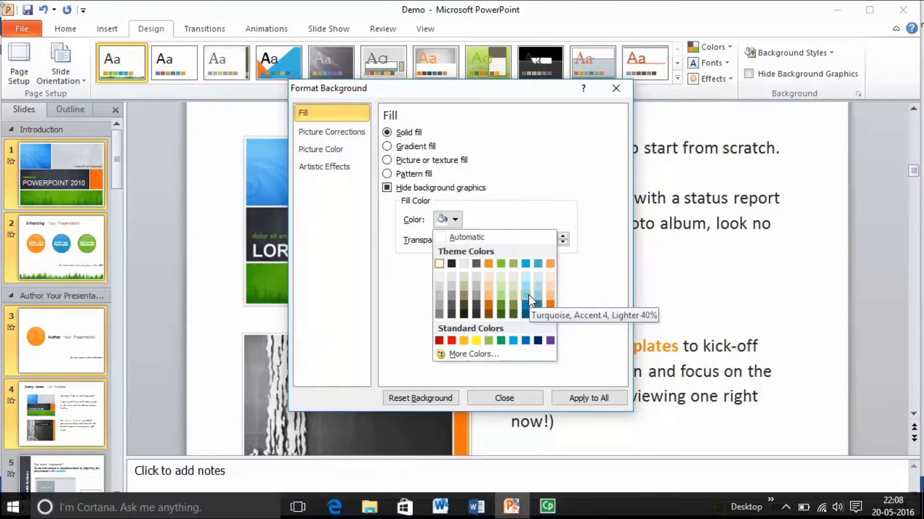
pyautogui.click(475, 354)
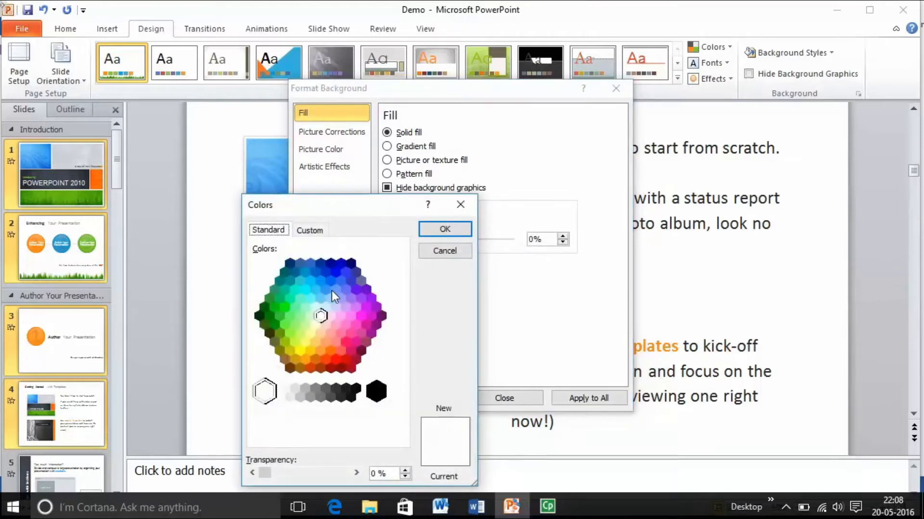
pyautogui.click(297, 308)
pyautogui.click(297, 331)
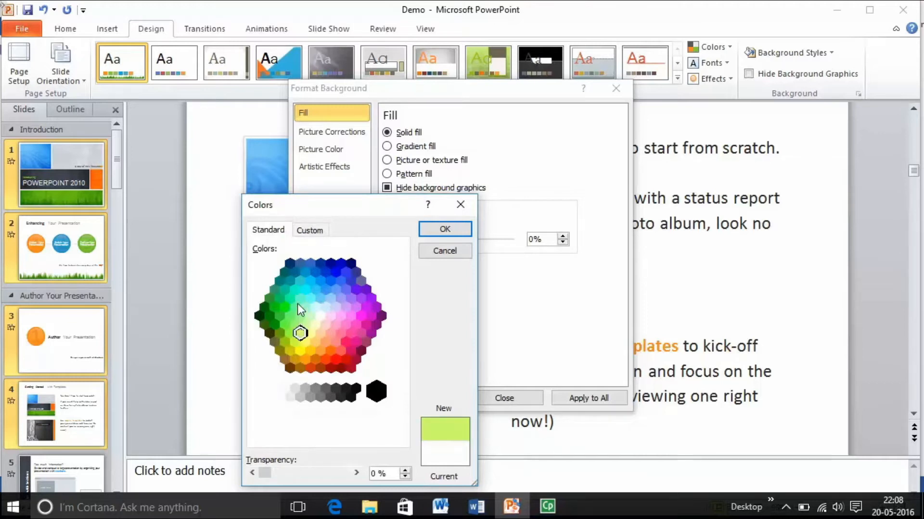
# - Mix a custom green background colour with RGB 113, 226, 50, make it partly transparent and accept it
pyautogui.click(312, 230)
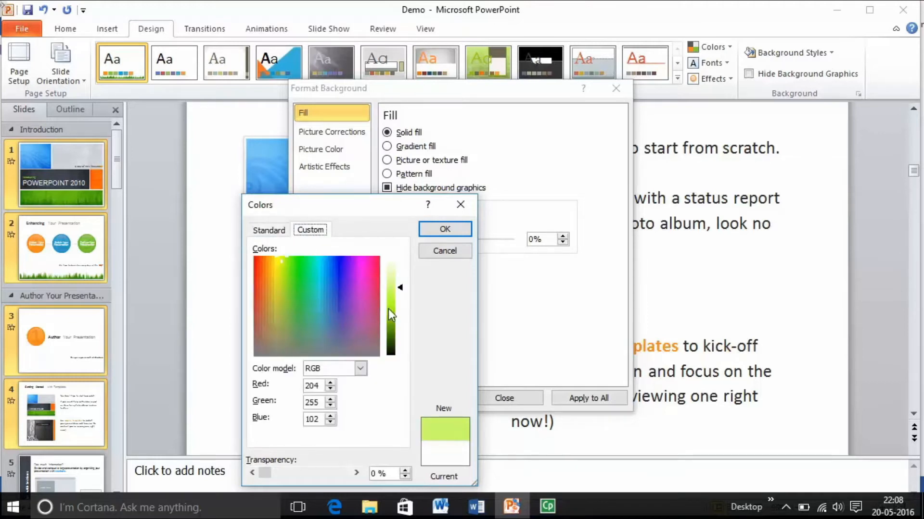
pyautogui.moveTo(402, 290)
pyautogui.mouseDown()
pyautogui.moveTo(403, 319)
pyautogui.moveTo(402, 292)
pyautogui.moveTo(402, 302)
pyautogui.mouseUp()
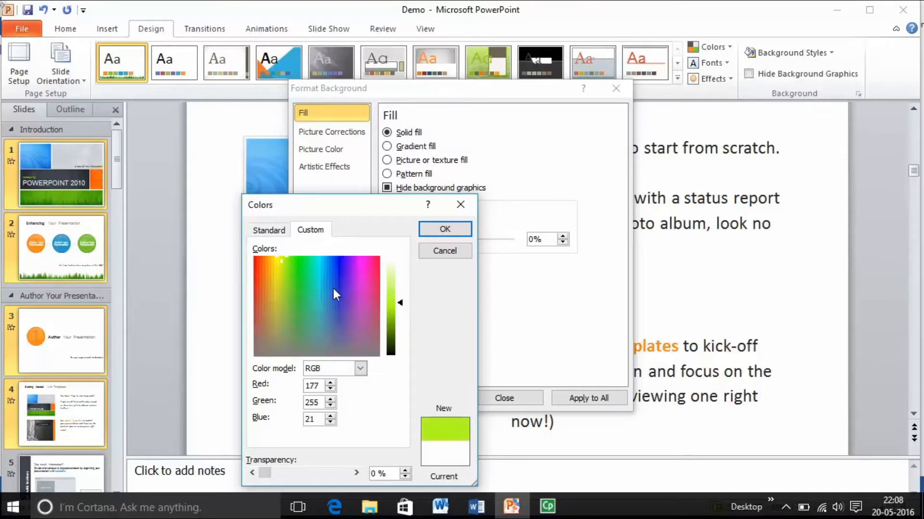
pyautogui.click(298, 289)
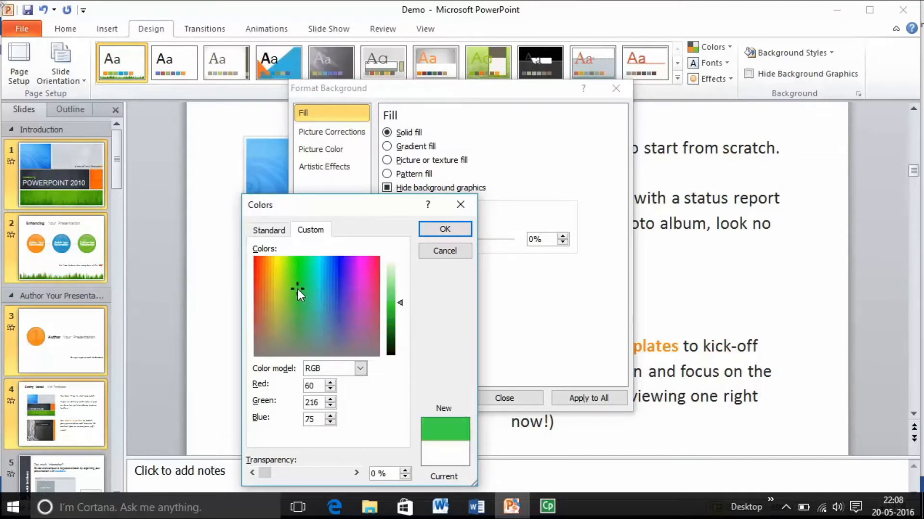
pyautogui.click(298, 312)
pyautogui.click(287, 281)
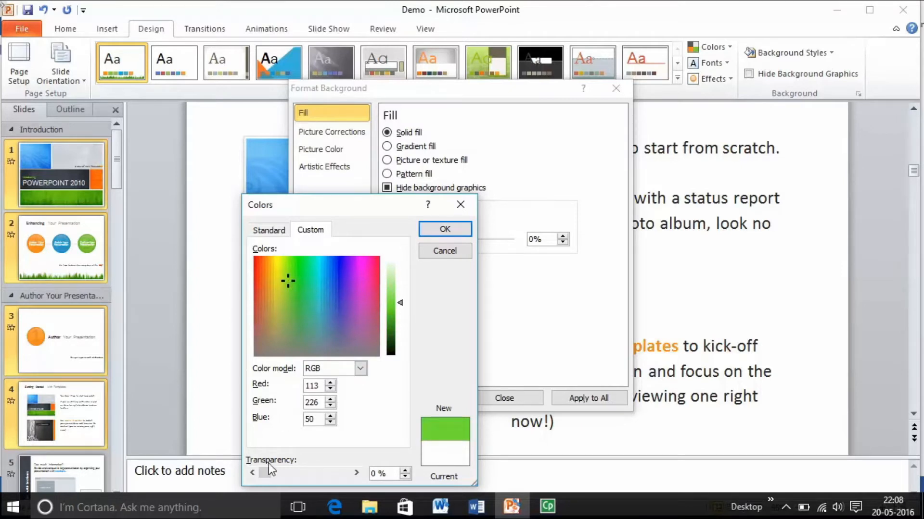
pyautogui.moveTo(270, 472); pyautogui.dragTo(306, 479)
pyautogui.moveTo(301, 474)
pyautogui.mouseDown()
pyautogui.moveTo(256, 475)
pyautogui.moveTo(355, 478)
pyautogui.moveTo(297, 475)
pyautogui.mouseUp()
pyautogui.click(443, 229)
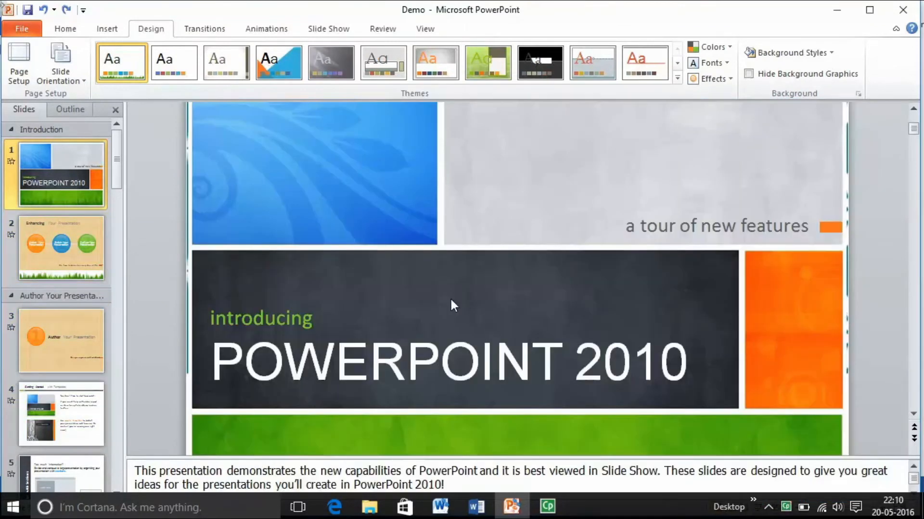
# - Examine the backgrounds of slides 1, 2 and 3 one after another
pyautogui.scroll(-1, 444, 294)
pyautogui.scroll(-1, 445, 294)
pyautogui.scroll(2, 443, 298)
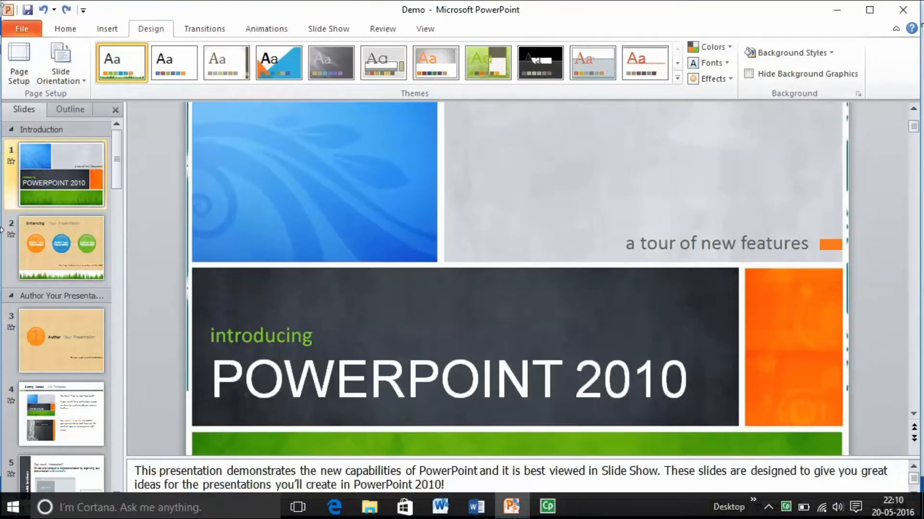
pyautogui.click(55, 244)
pyautogui.scroll(1, 238, 253)
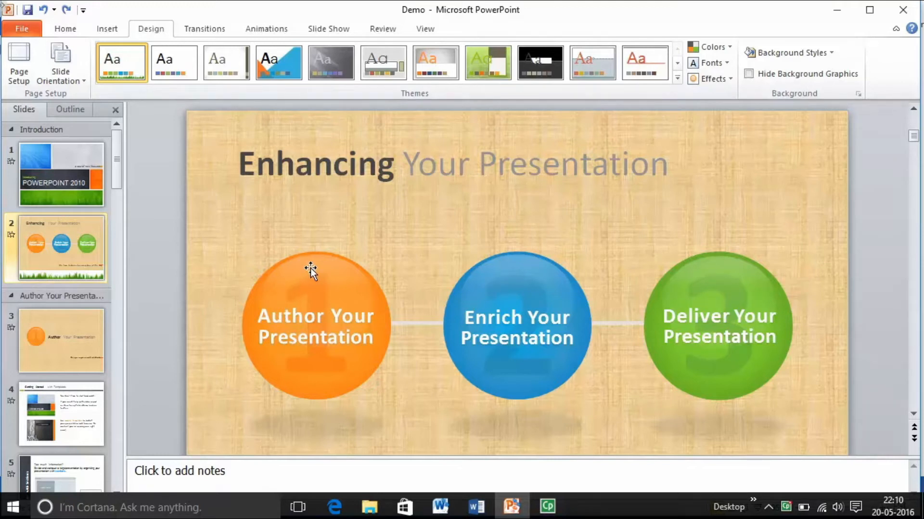
pyautogui.click(79, 351)
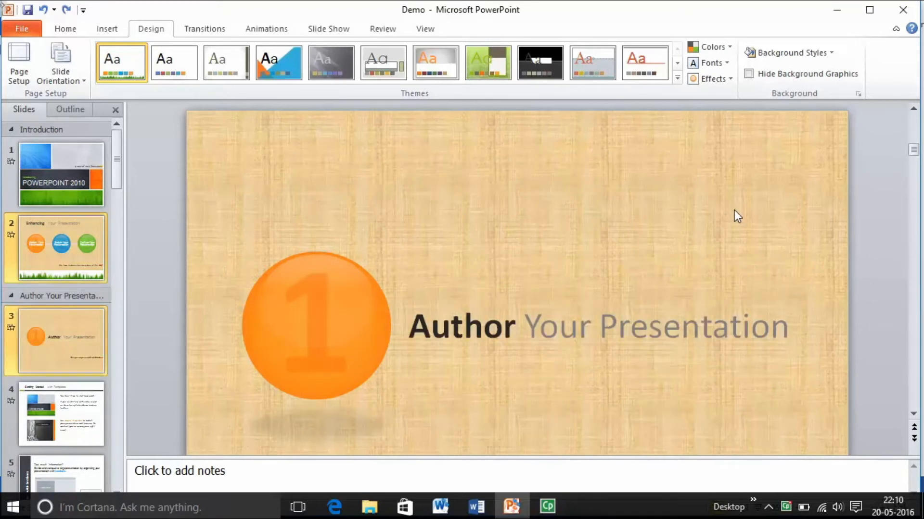
pyautogui.scroll(-1, 702, 209)
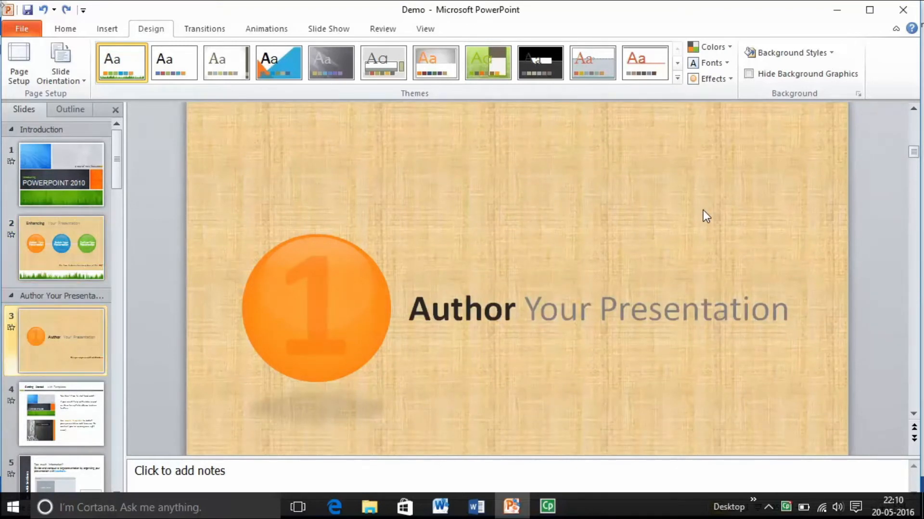
pyautogui.scroll(1, 703, 216)
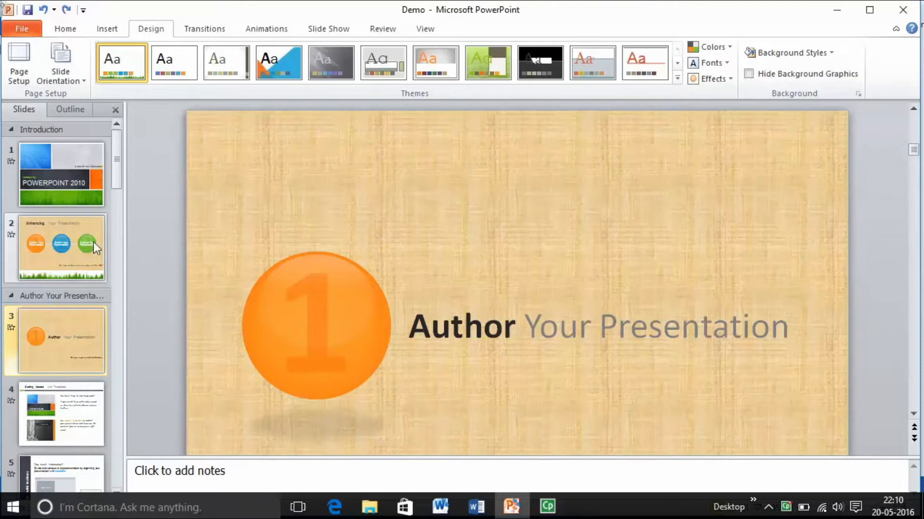
# - Try a linear gradient fill as the background of slides 2 and 3, and undo it
pyautogui.click(64, 250)
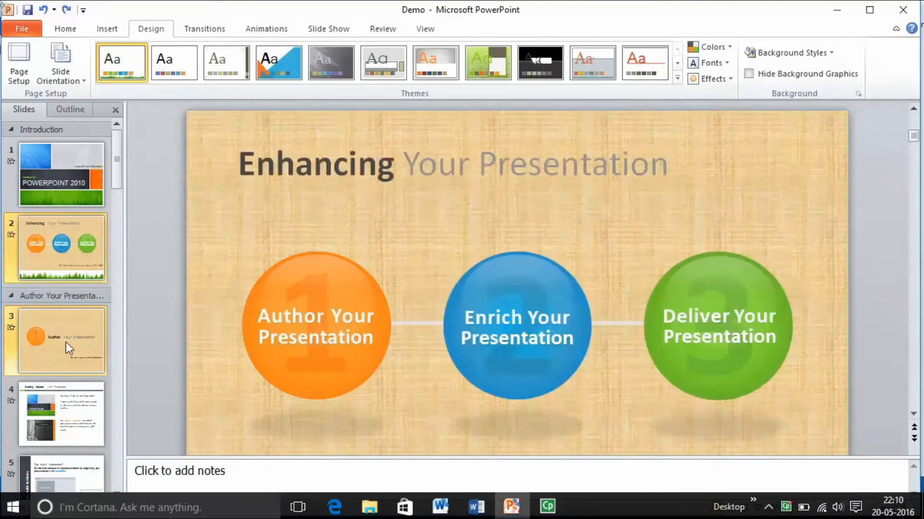
pyautogui.click(68, 331)
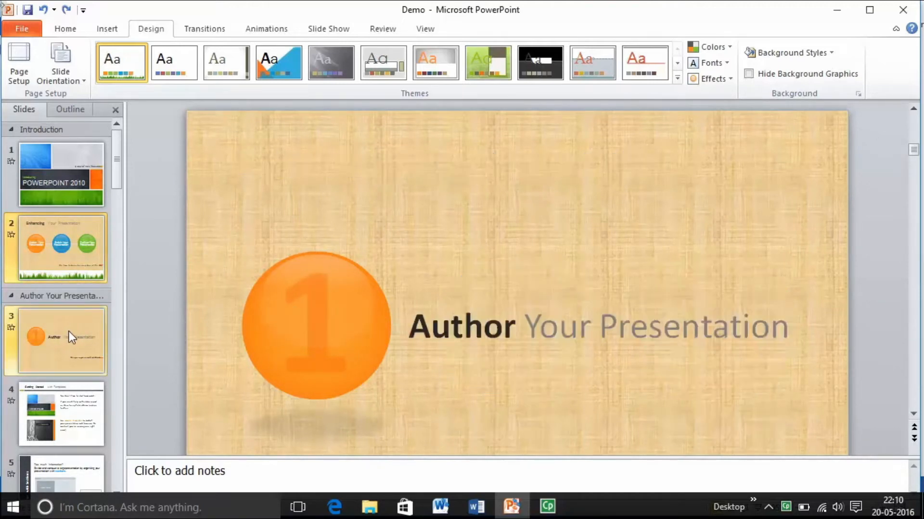
pyautogui.click(809, 53)
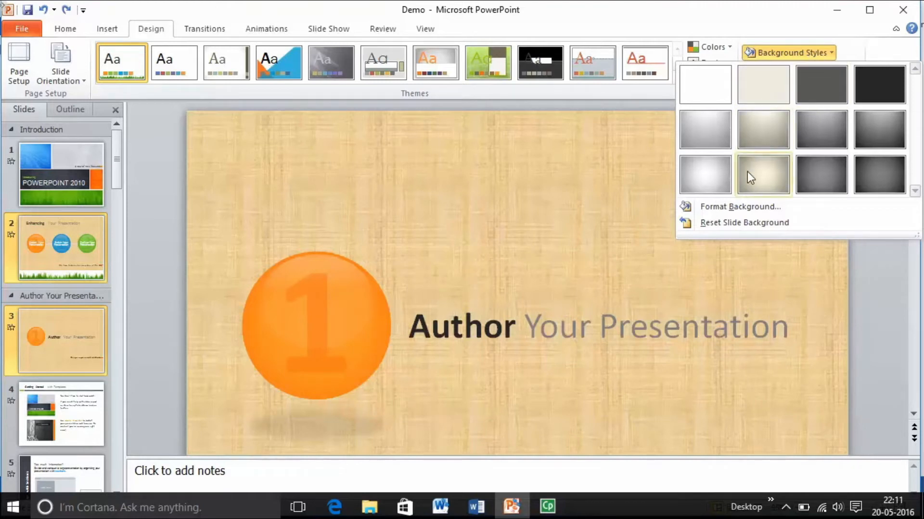
pyautogui.click(731, 208)
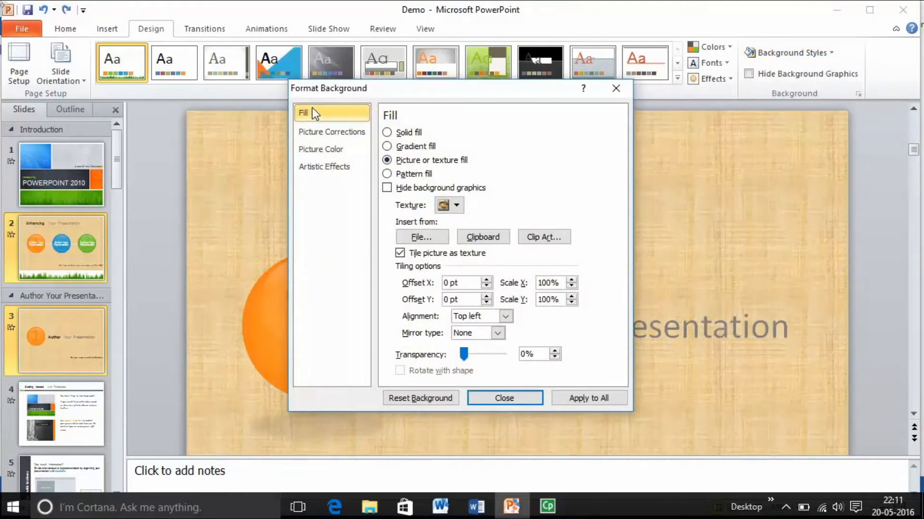
pyautogui.click(424, 145)
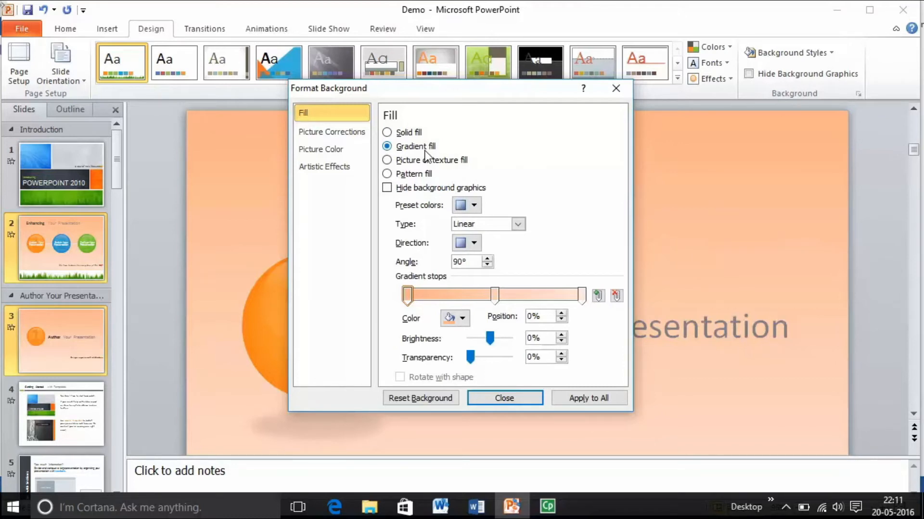
pyautogui.click(504, 399)
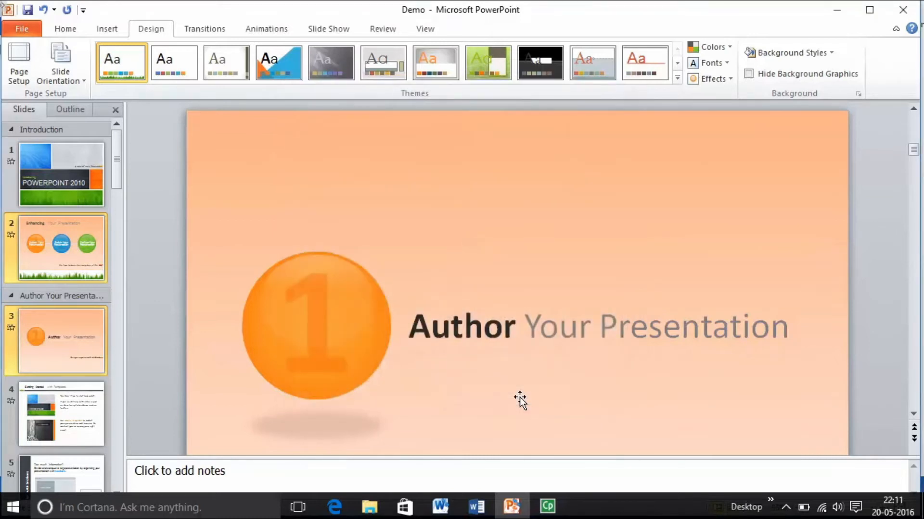
pyautogui.hotkey('ctrl', 'z')
# - Look through slides 1 to 4 to compare their backgrounds, finishing on slide 2
pyautogui.scroll(-1, 510, 337)
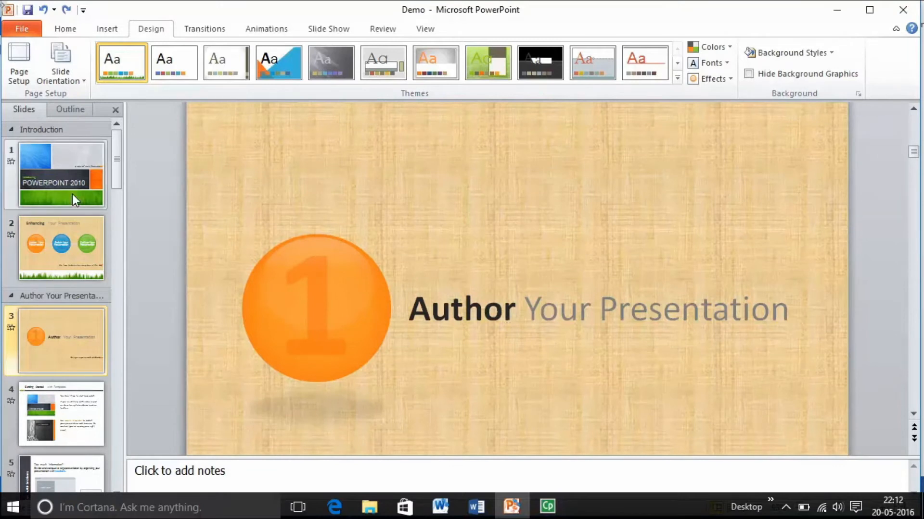
pyautogui.click(27, 171)
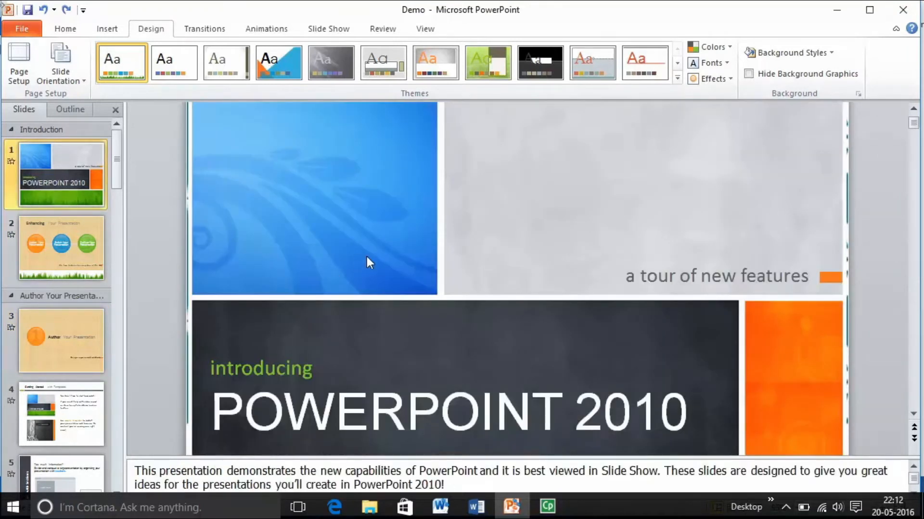
pyautogui.scroll(-1, 367, 255)
pyautogui.scroll(1, 368, 256)
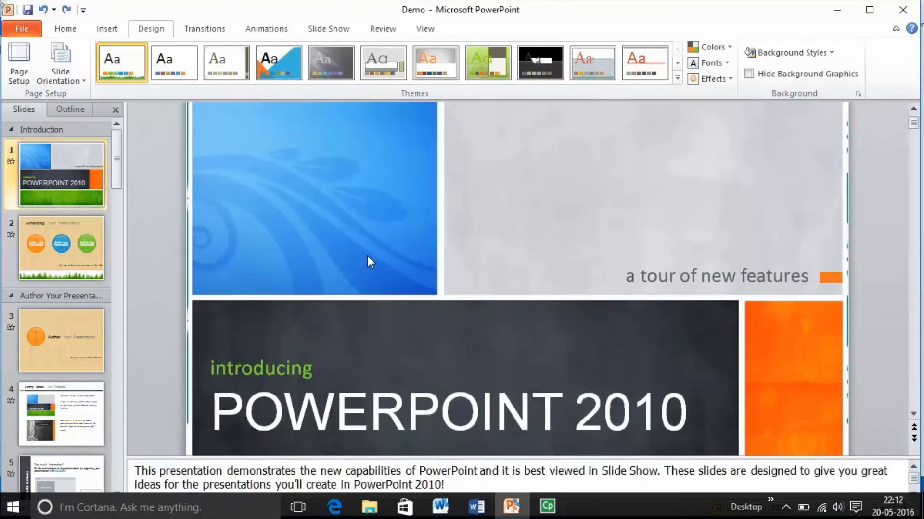
pyautogui.click(67, 259)
pyautogui.click(64, 330)
pyautogui.click(56, 436)
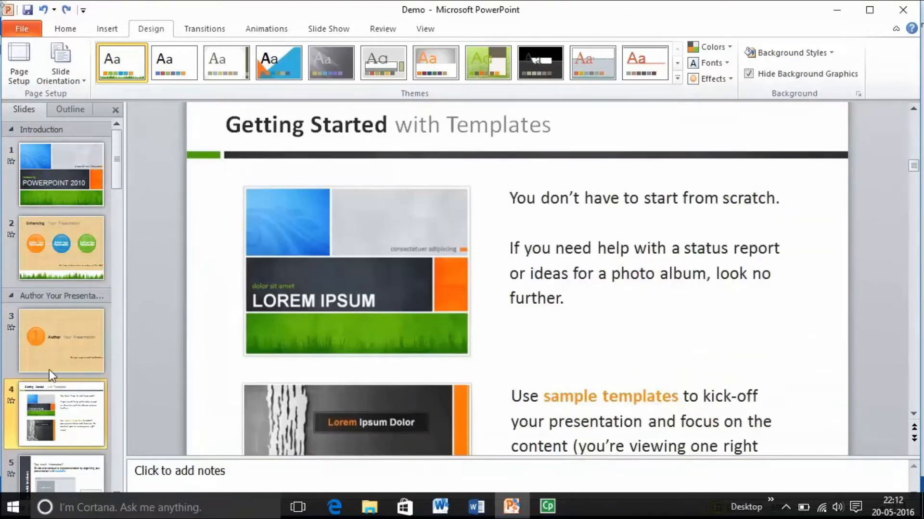
pyautogui.click(73, 198)
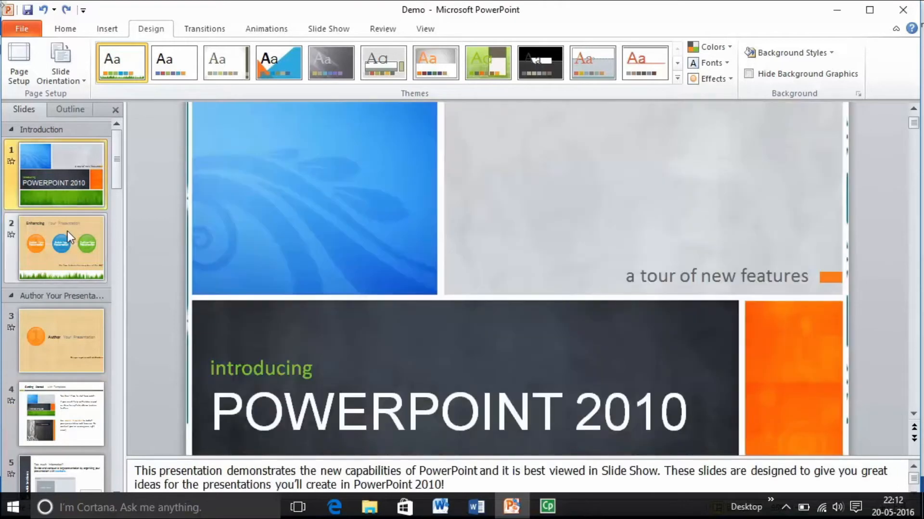
pyautogui.click(69, 243)
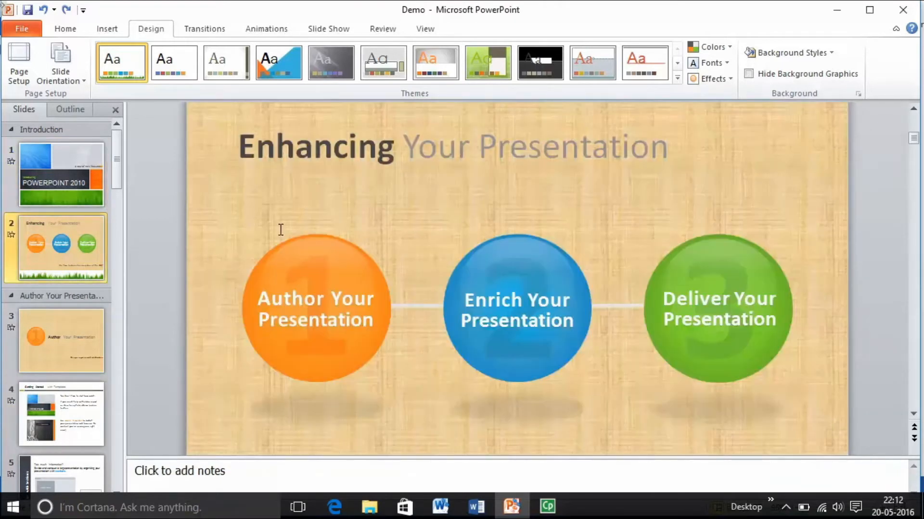